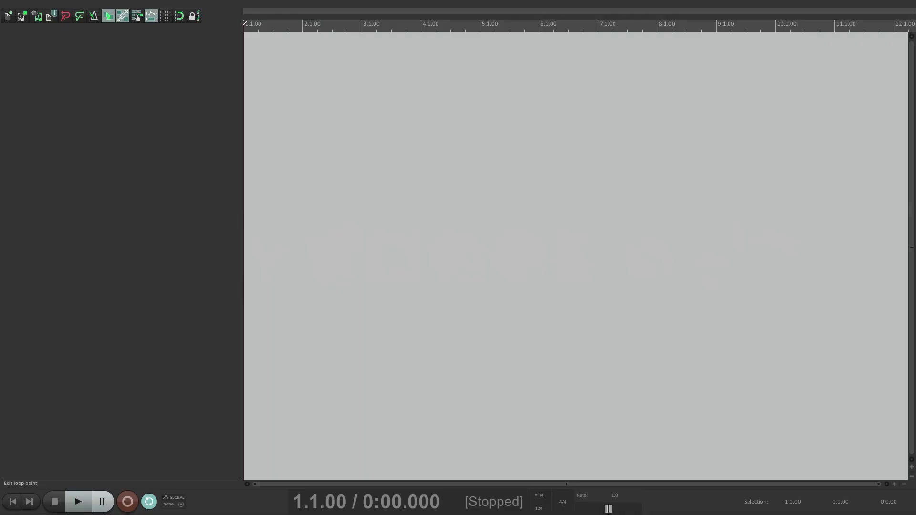
Open Options > Preferences on the Audio > MIDI Devices page.
left_click(219, 5)
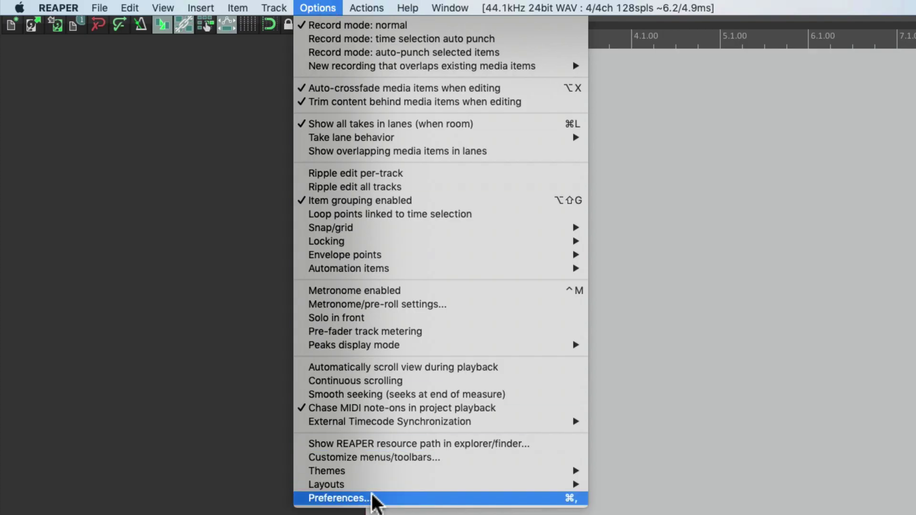
left_click(372, 498)
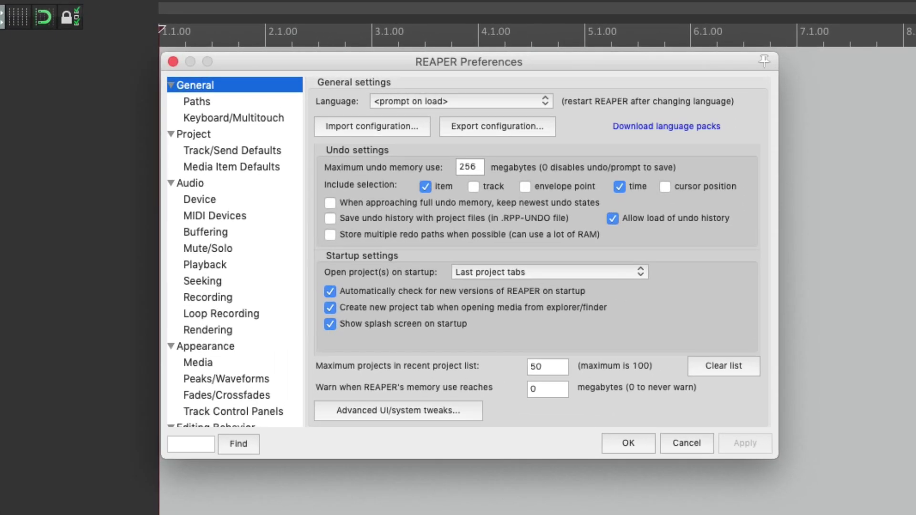
left_click(243, 216)
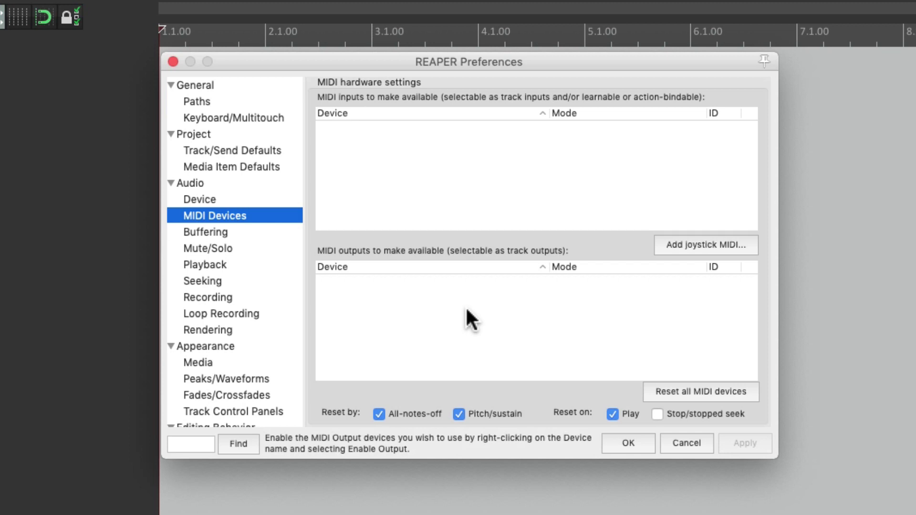
Reset all MIDI devices so the Arturia KeyLab 88 and TASCAM US-144 MKII inputs appear.
left_click(650, 389)
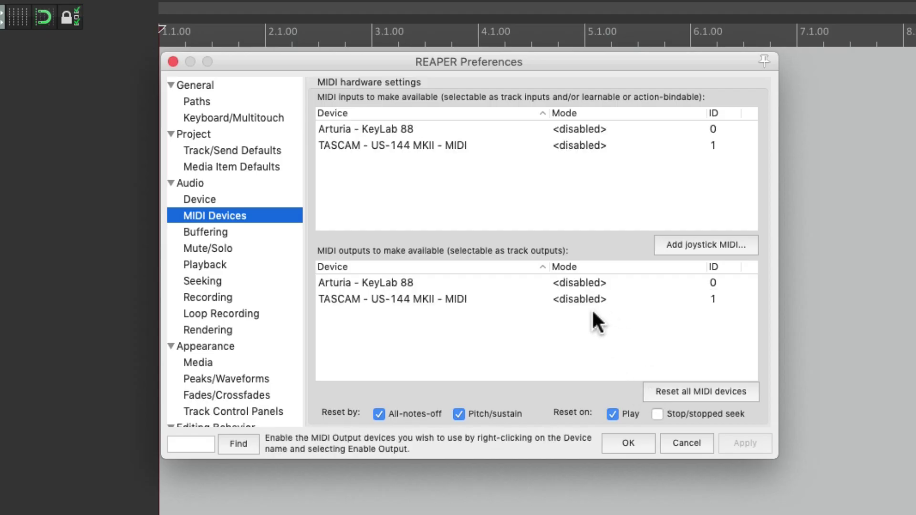
left_click(525, 130)
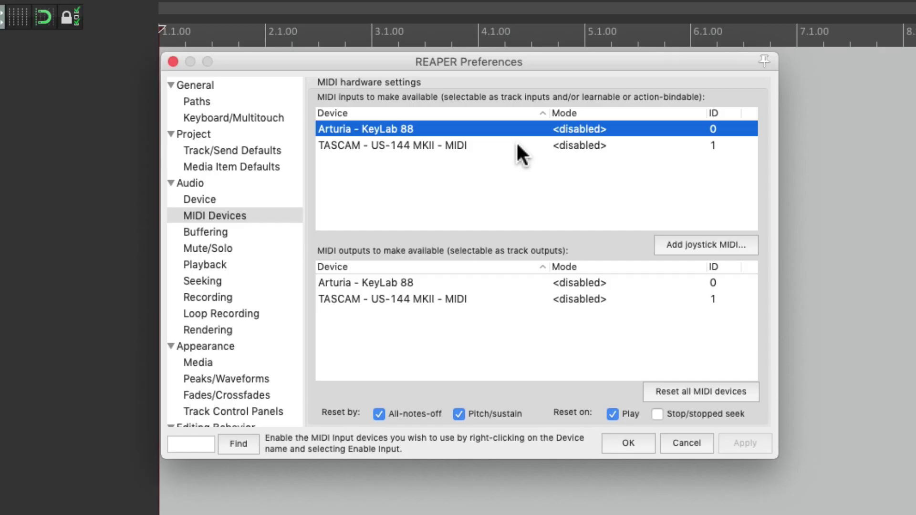
left_click(517, 144)
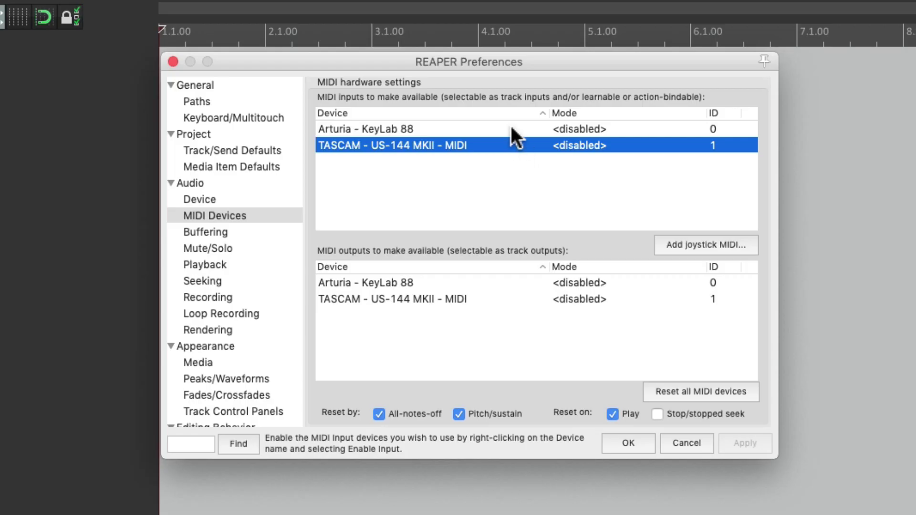
left_click(512, 128)
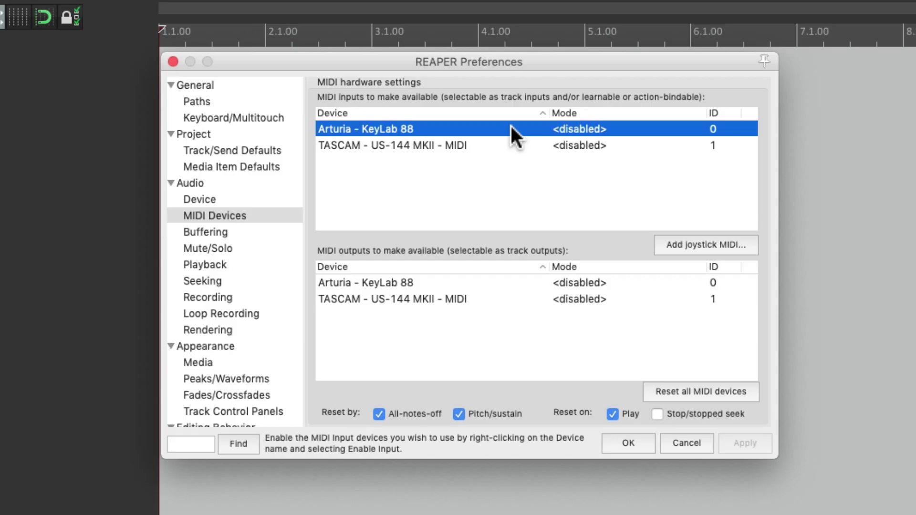
Rename the Arturia input to 'MIDI Keyboard 88 Keys' and enable it.
right_click(512, 128)
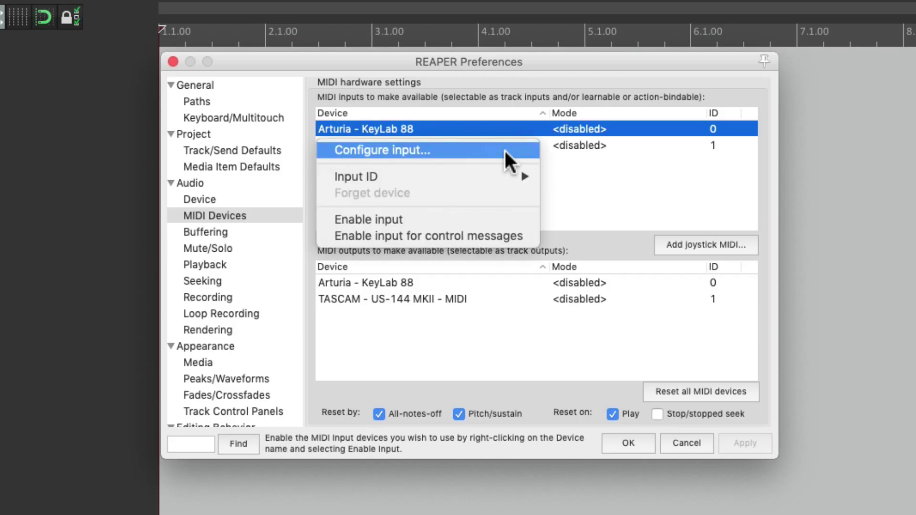
left_click(548, 167)
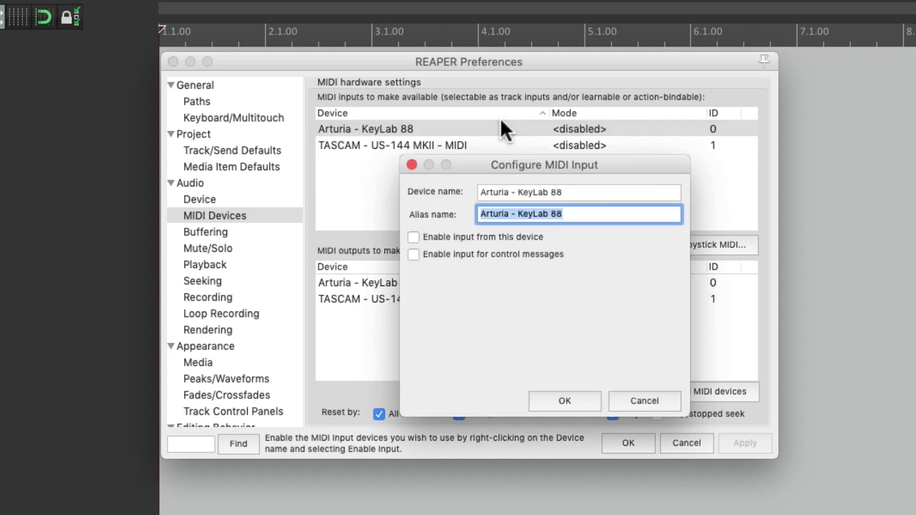
triple_click(589, 191)
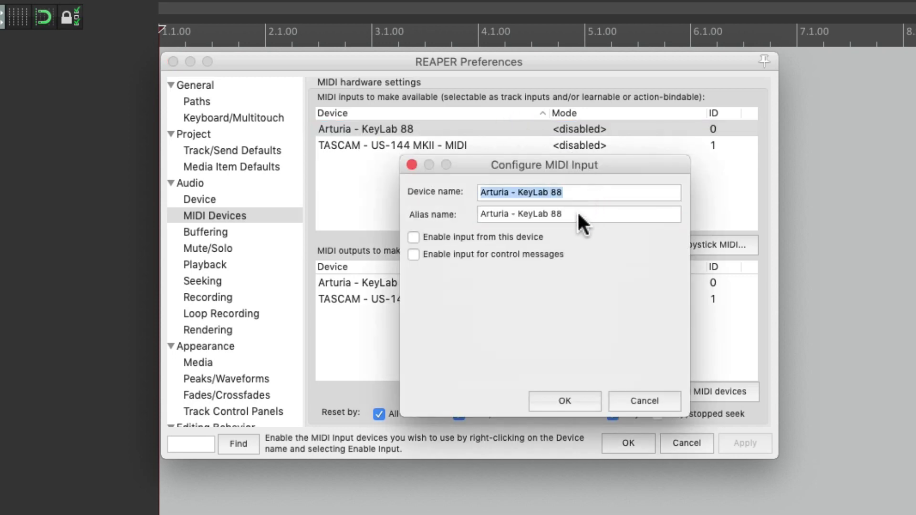
triple_click(577, 210)
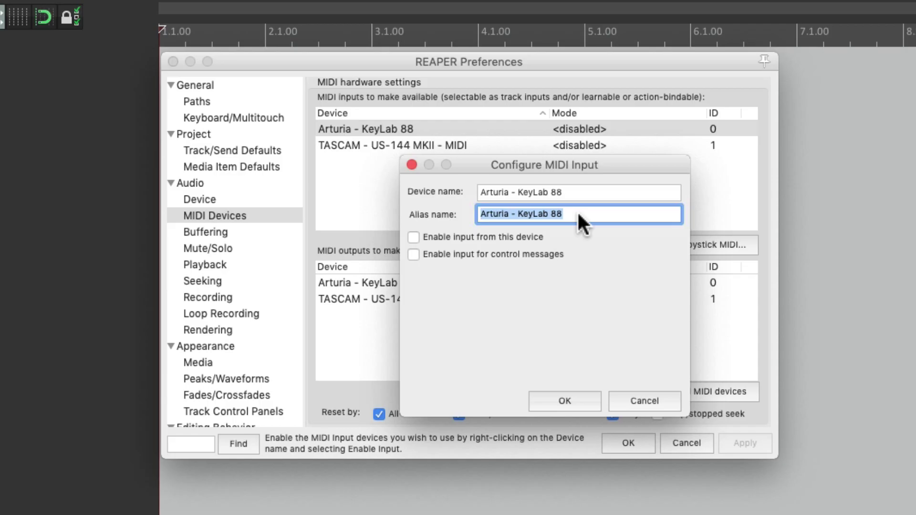
type("M")
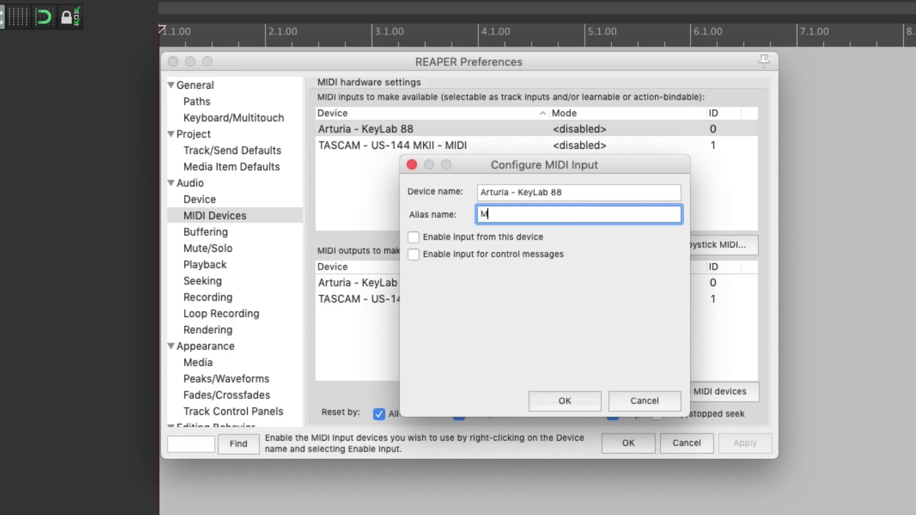
type("IDI Keyboard 88 Keys")
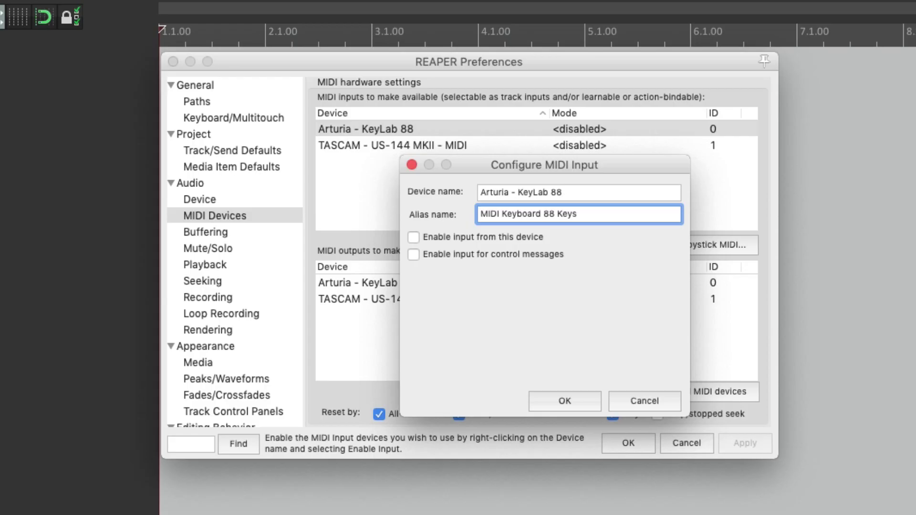
left_click(412, 238)
left_click(565, 401)
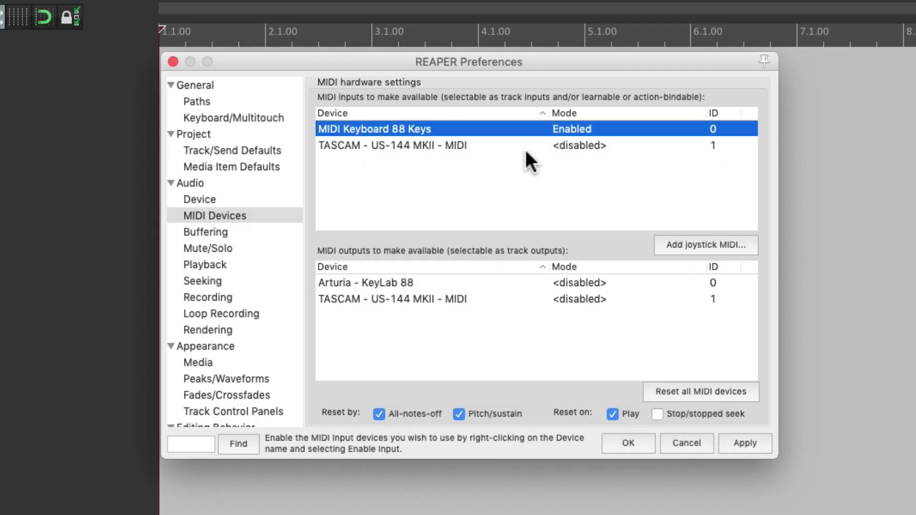
Rename the TASCAM input to 'Vintage Keyboards' and enable it.
double_click(511, 143)
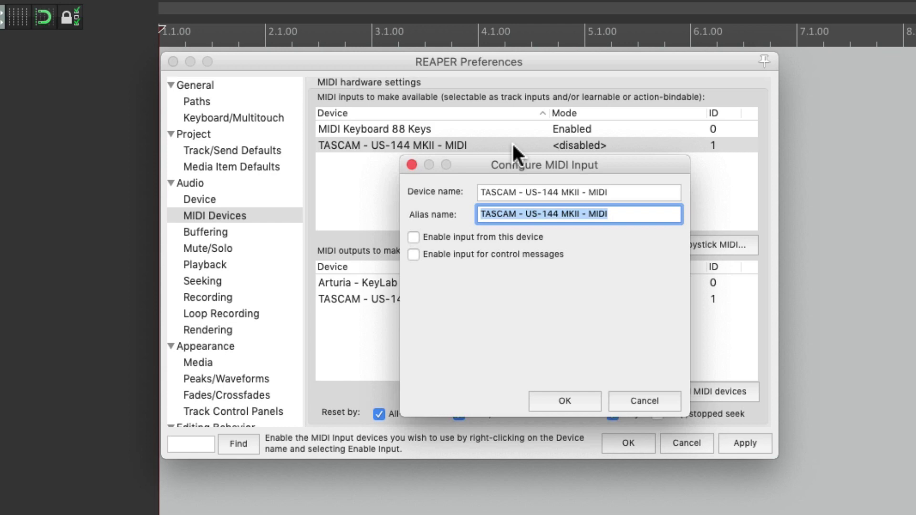
triple_click(619, 210)
type("Vintage Keyboards")
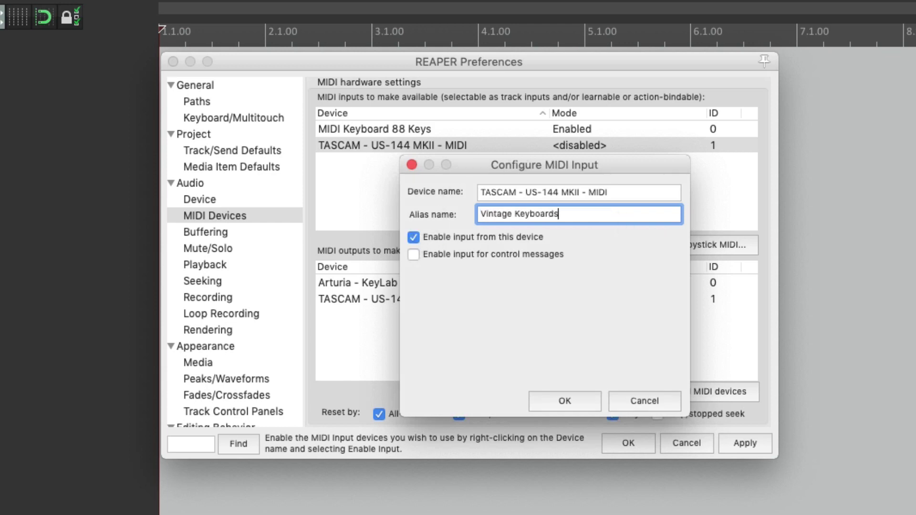
left_click(577, 400)
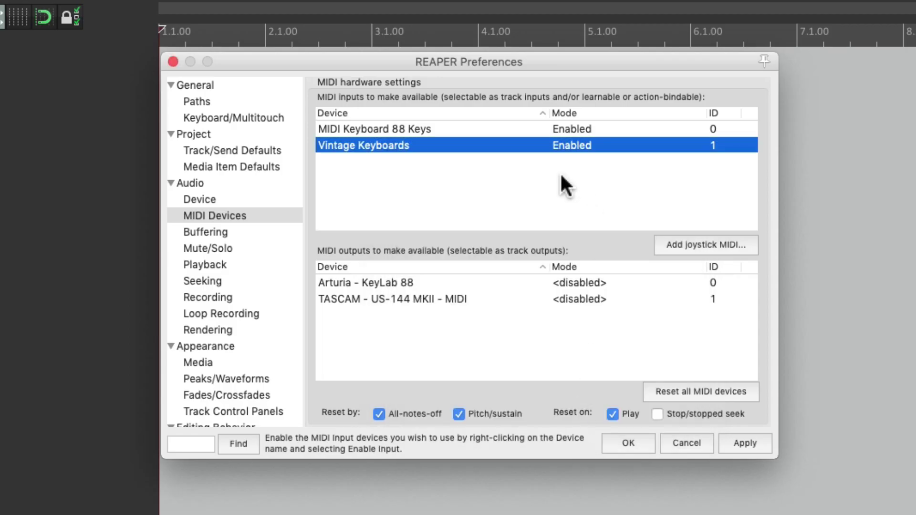
Enable the Arturia KeyLab 88 and TASCAM MIDI outputs and close Preferences.
double_click(490, 283)
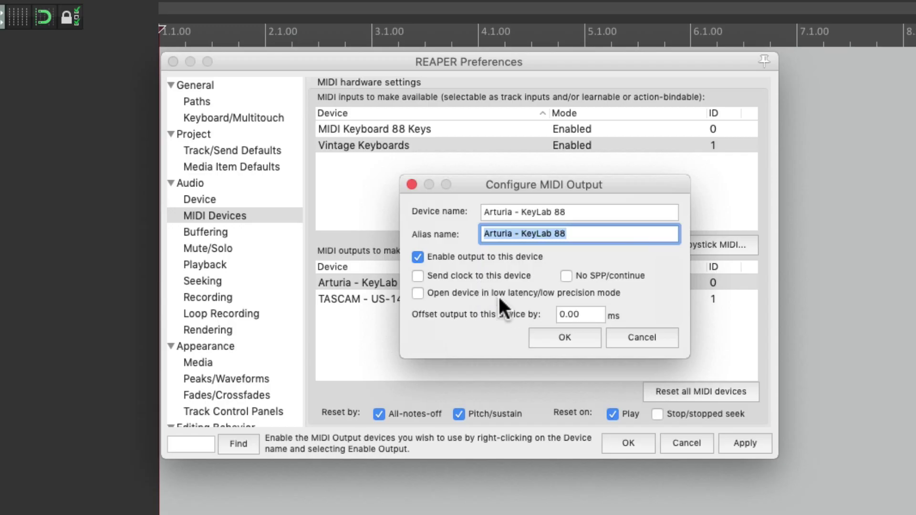
left_click(549, 334)
double_click(483, 299)
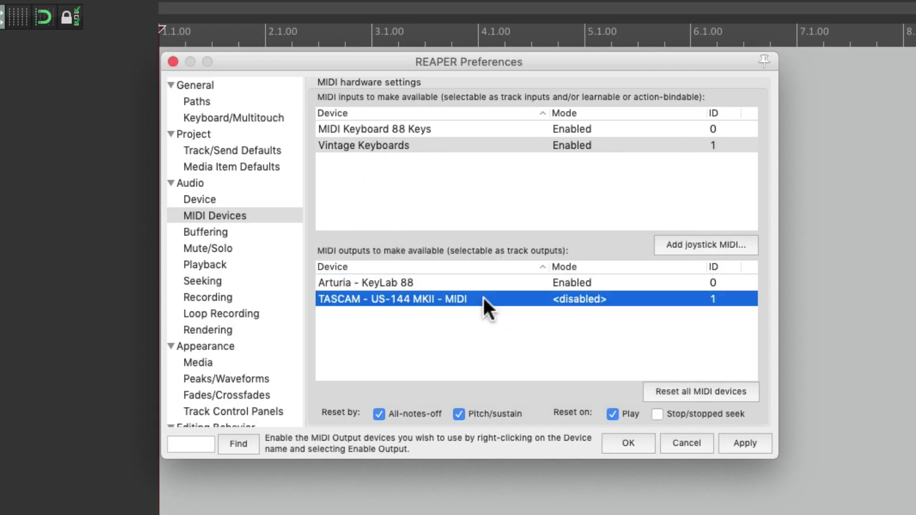
left_click(419, 257)
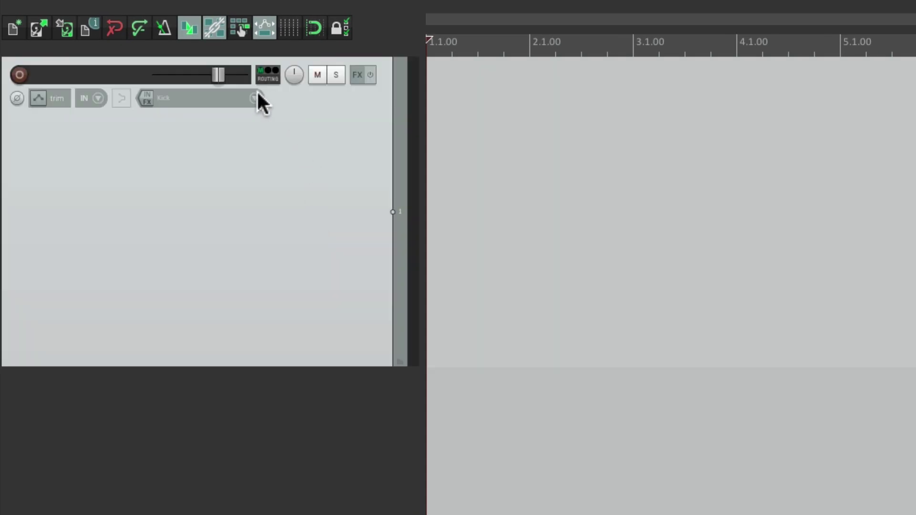
Set Track 1's input to MIDI Keyboard 88 Keys, all channels, and record-arm it.
left_click(256, 95)
mouse_move(265, 138)
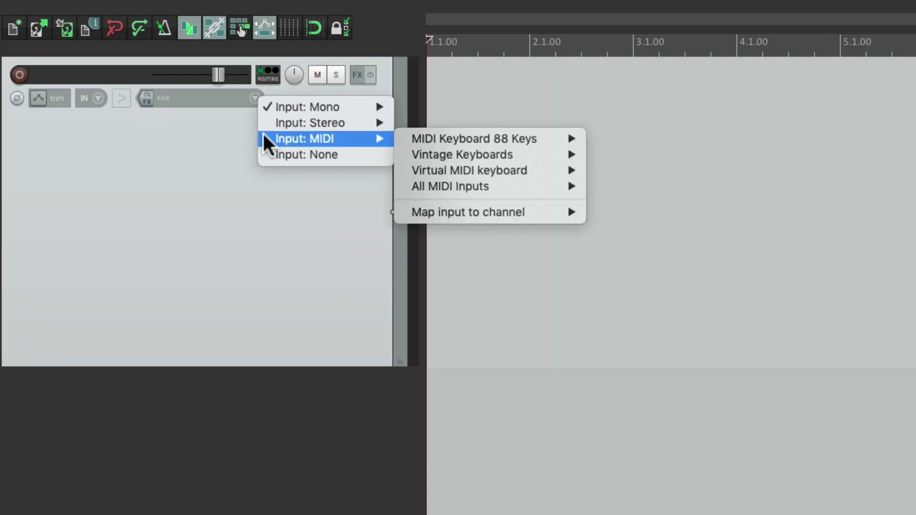
mouse_move(405, 139)
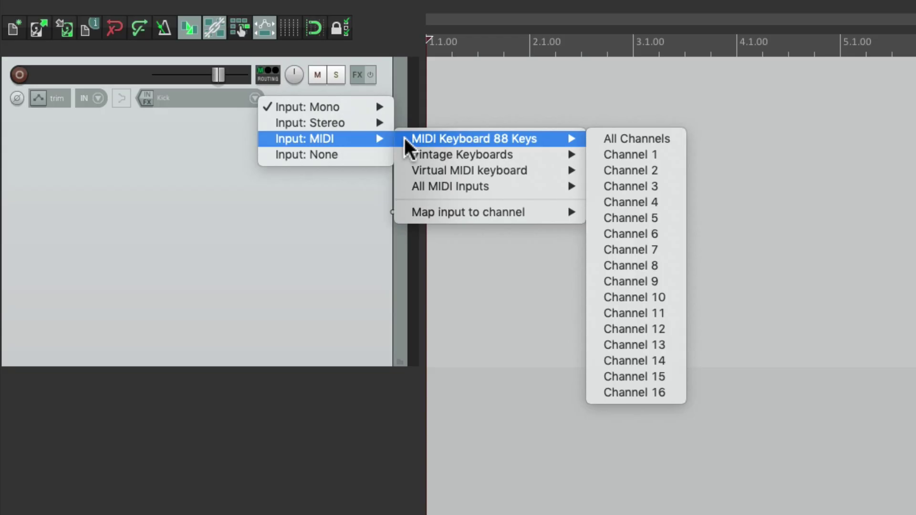
left_click(590, 140)
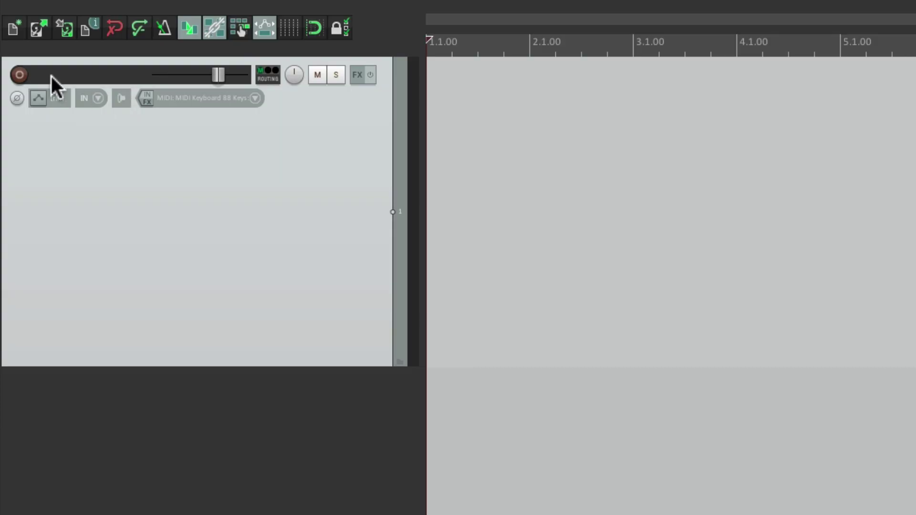
left_click(19, 75)
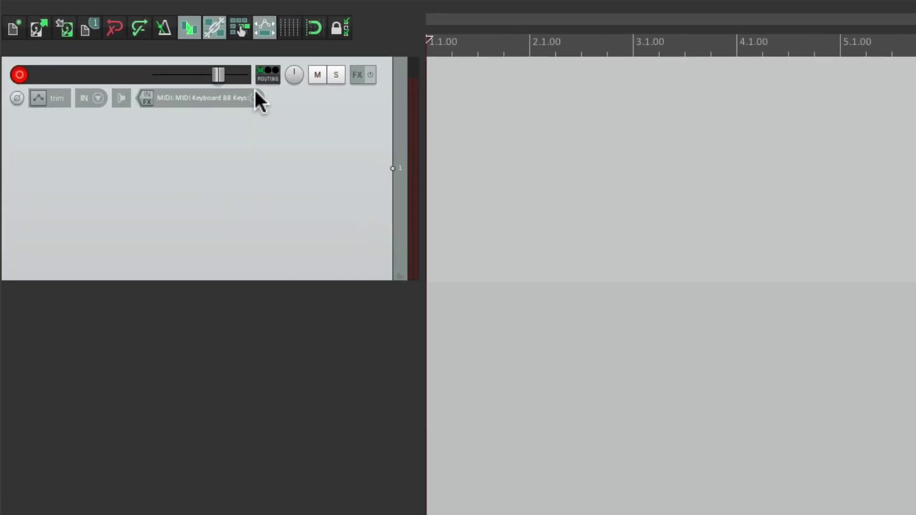
Switch Track 1's input to Vintage Keyboards, all channels.
left_click(153, 58)
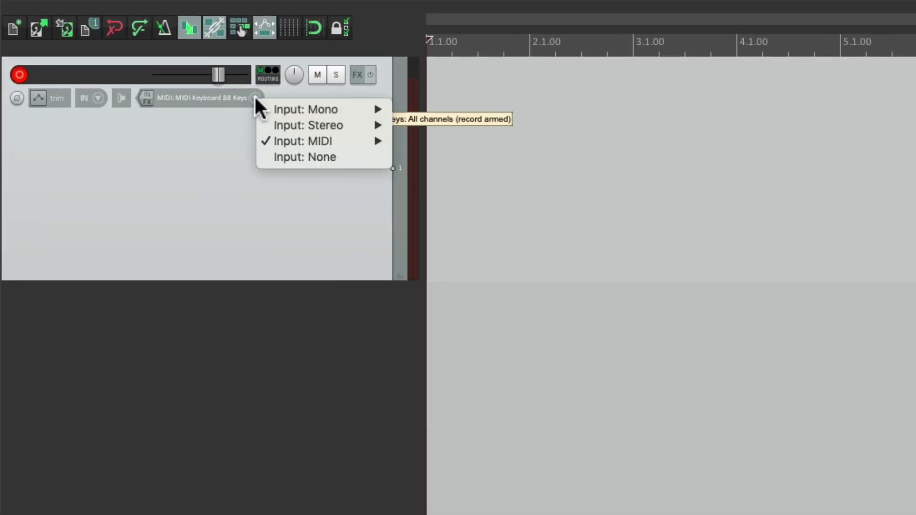
mouse_move(264, 142)
mouse_move(406, 152)
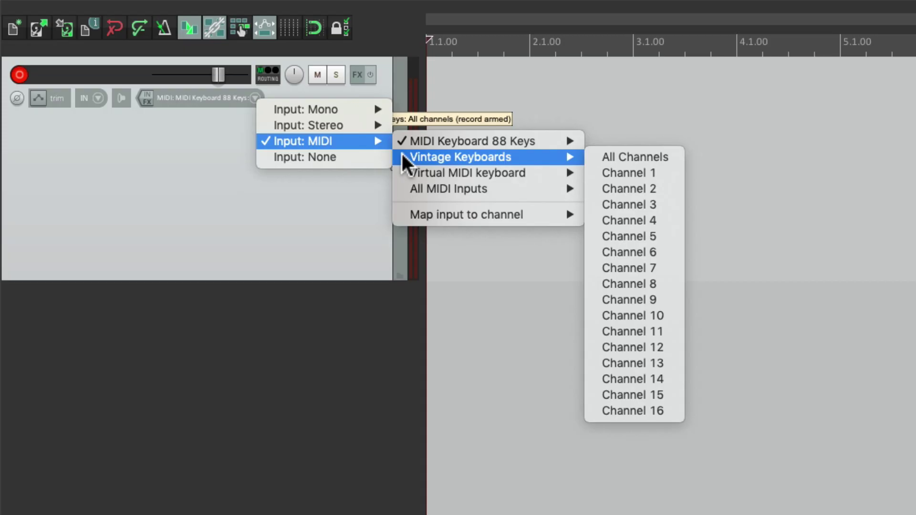
left_click(639, 156)
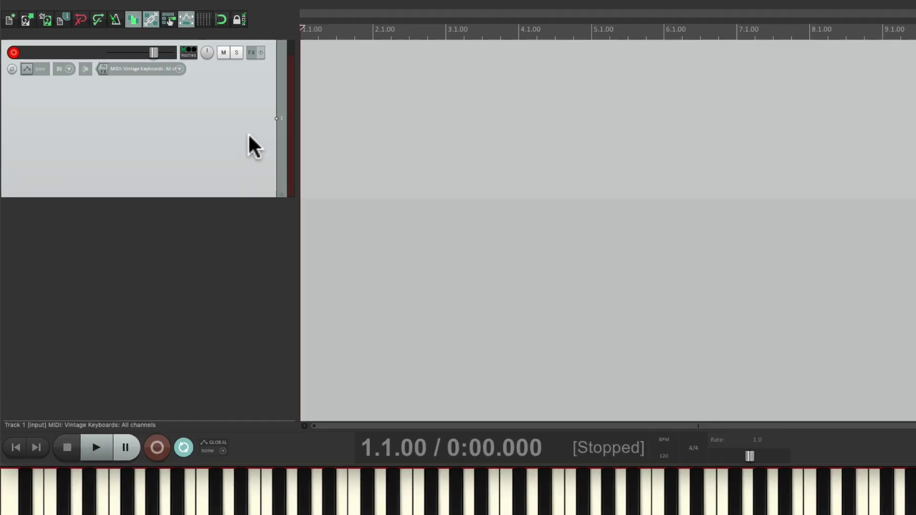
Switch Track 1's input to All MIDI Inputs, all channels.
left_click(180, 69)
mouse_move(187, 97)
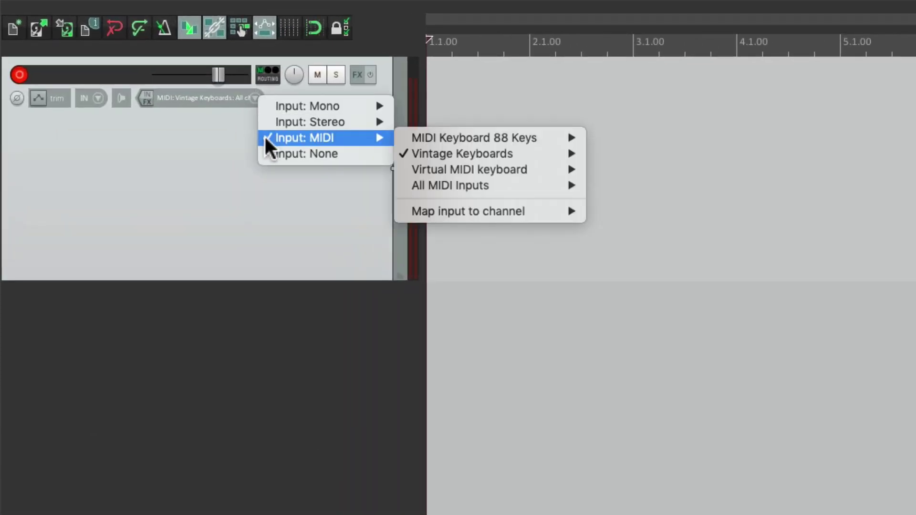
mouse_move(428, 186)
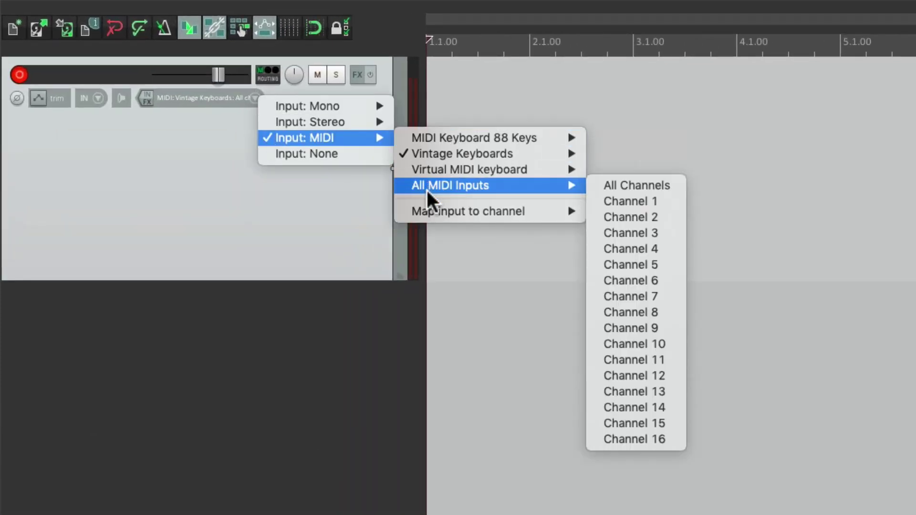
left_click(598, 185)
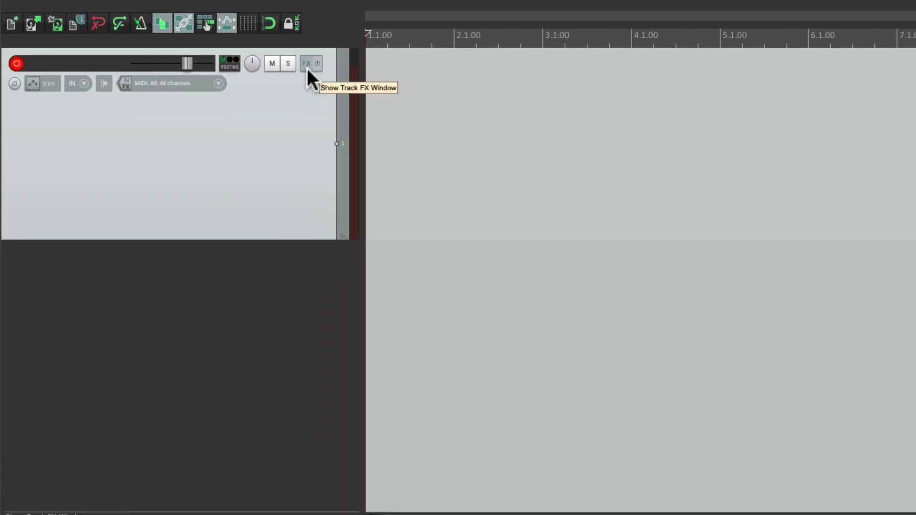
Add the ReaSynth instrument to Track 1 and raise its Sawtooth mix to 1.00.
left_click(214, 44)
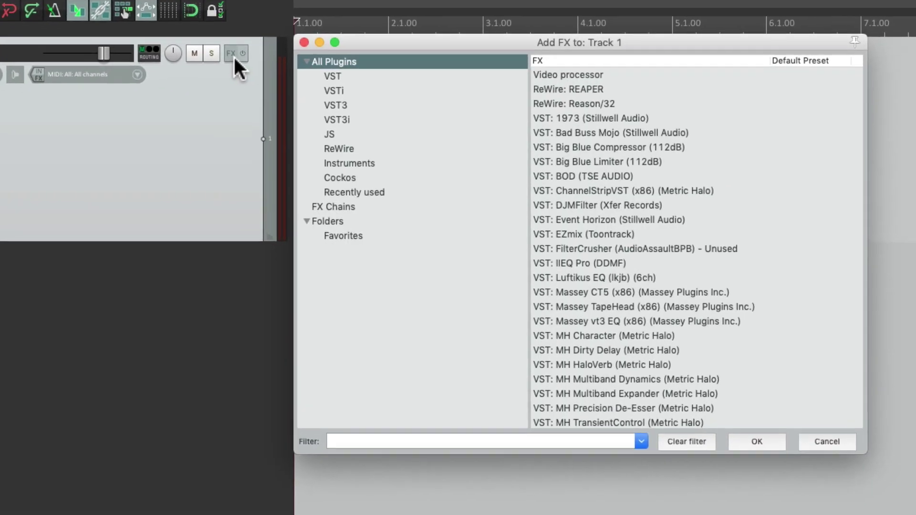
left_click(372, 162)
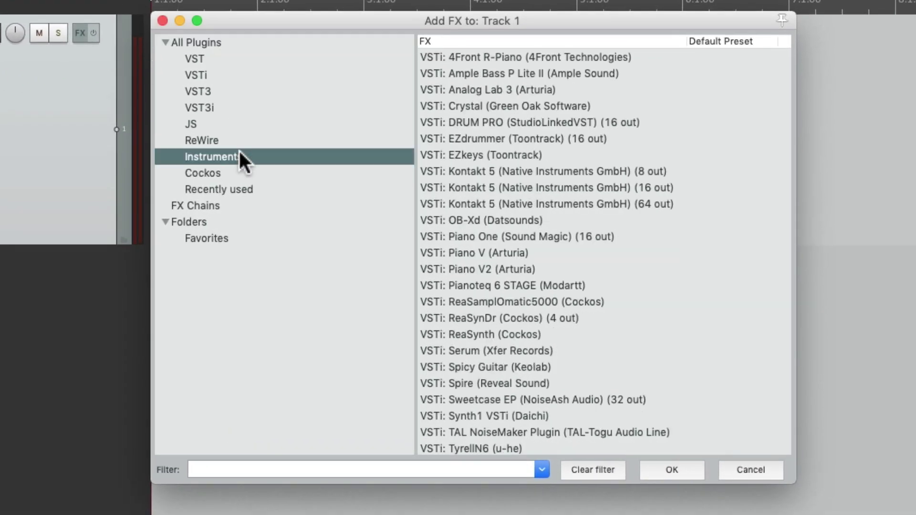
scroll(573, 248, "down", 3)
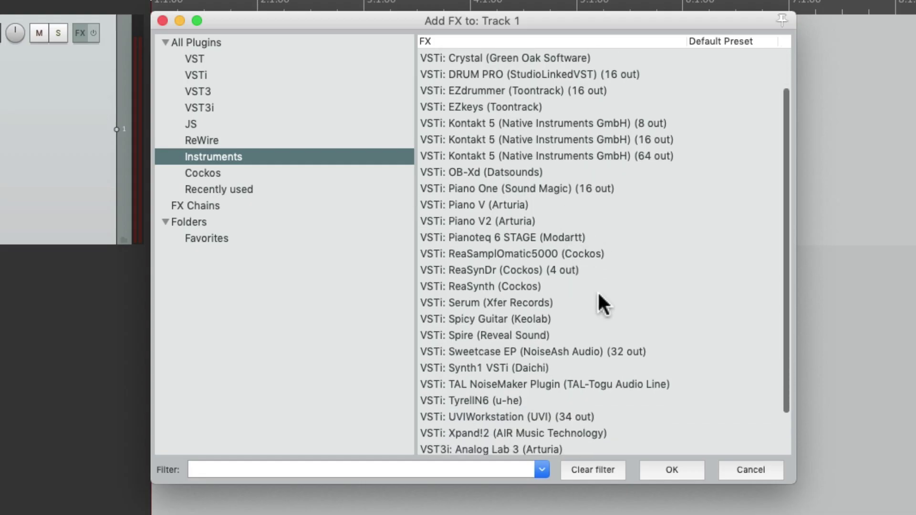
scroll(599, 293, "down", 3)
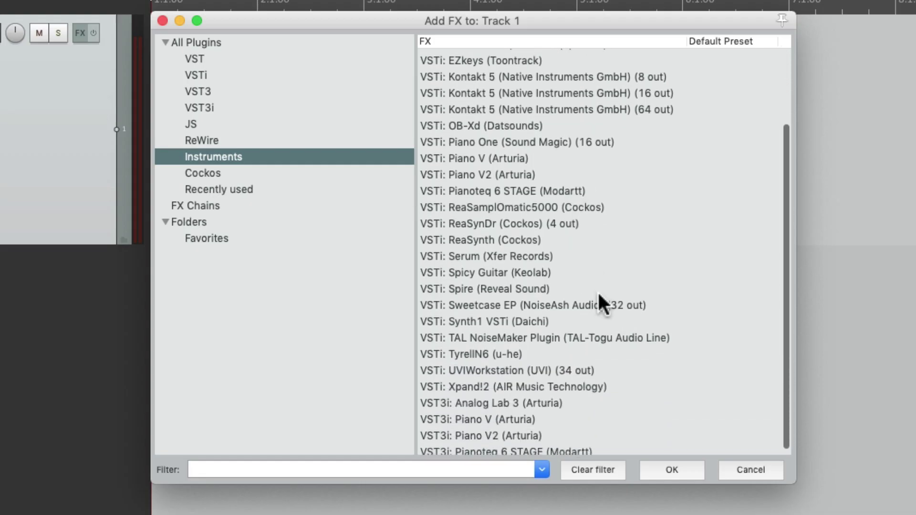
scroll(598, 290, "down", 1)
left_click(566, 235)
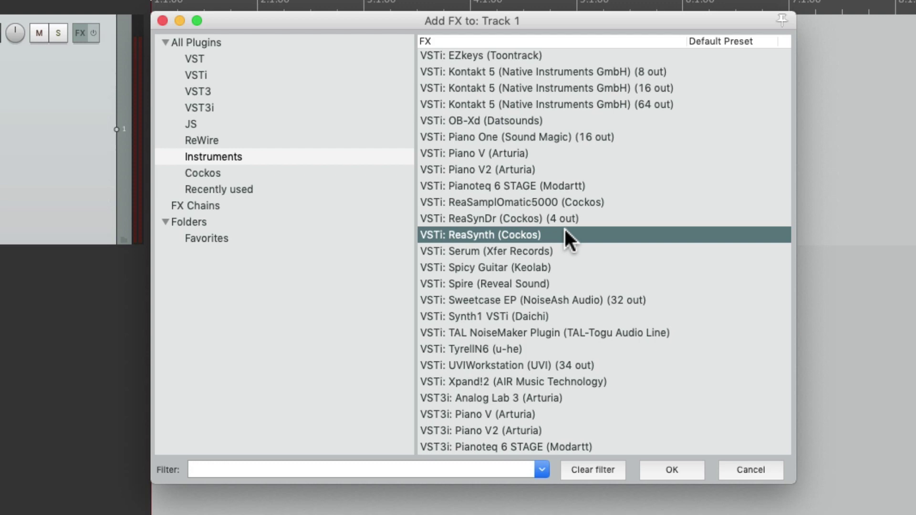
double_click(566, 235)
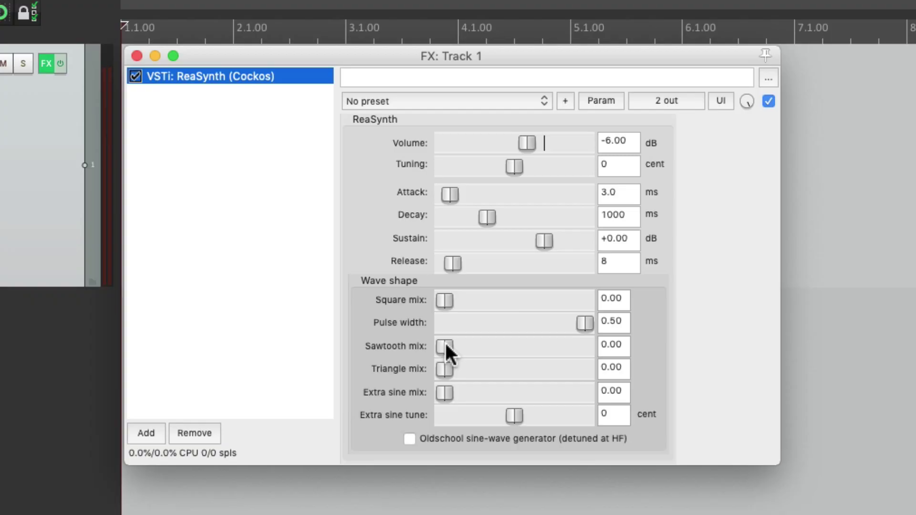
left_click_drag(446, 345, 666, 337)
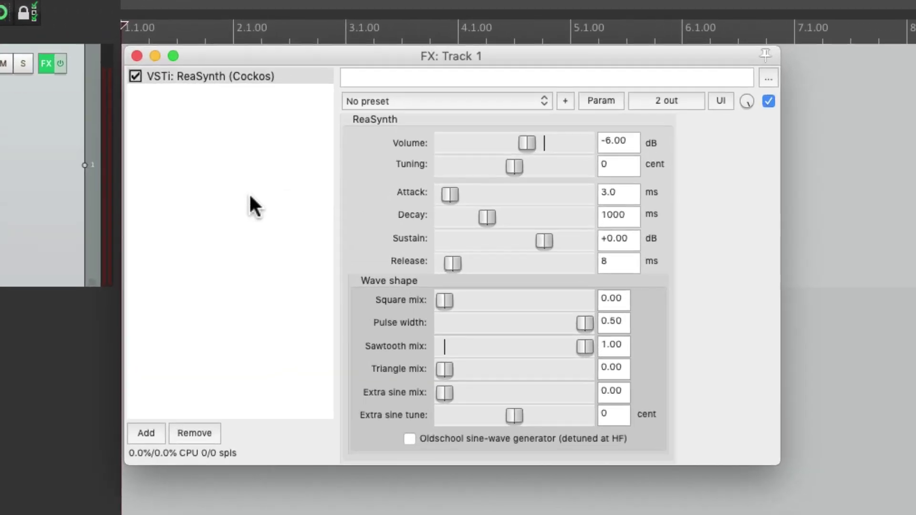
double_click(249, 196)
Add ReaEQ from the Cockos plugins after ReaSynth.
left_click(237, 212)
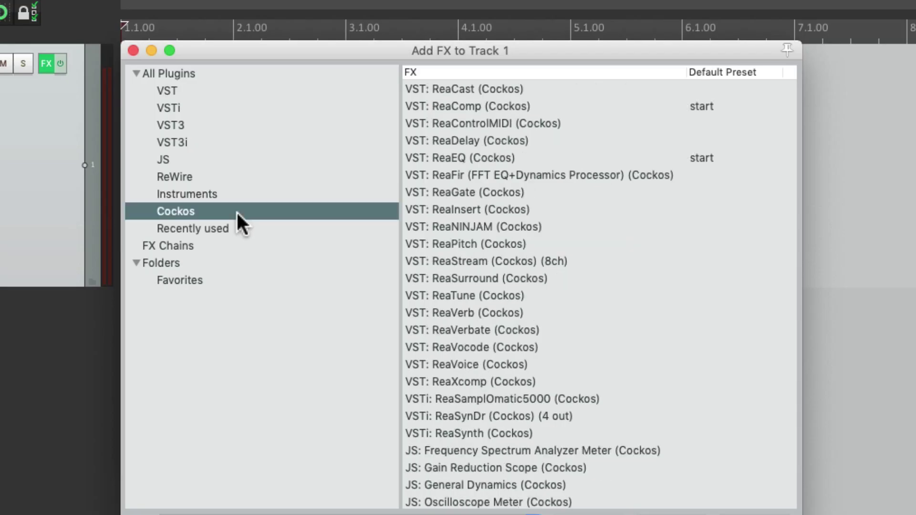
left_click(464, 158)
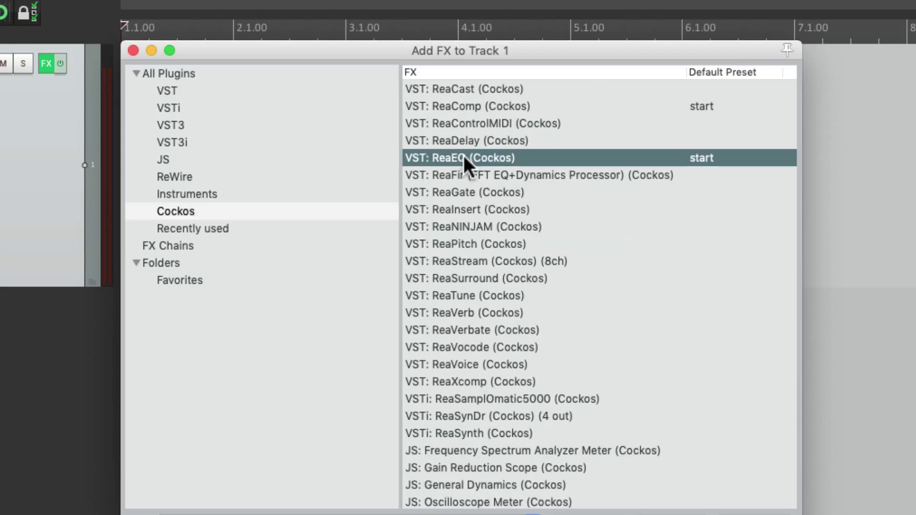
double_click(463, 158)
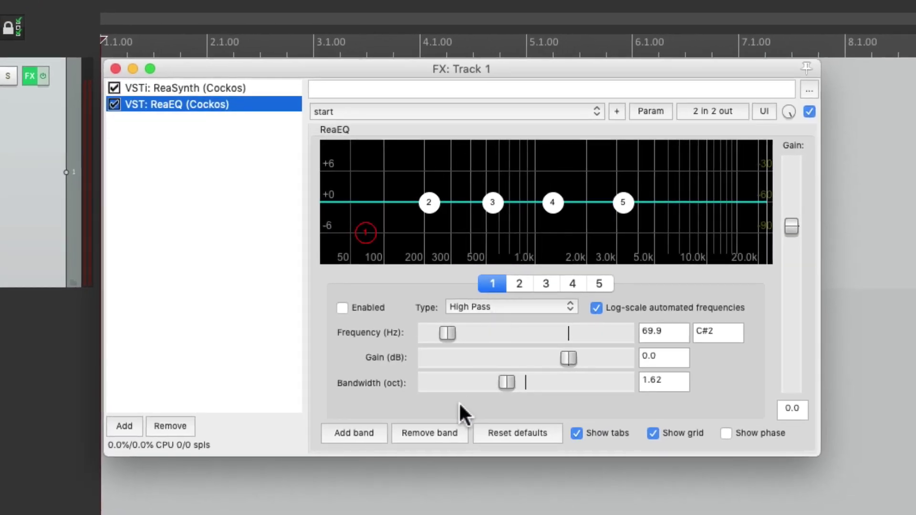
Reduce ReaEQ to one Low Pass band with cutoff around 1659.6 Hz.
left_click(437, 433)
left_click(437, 433)
left_click(437, 433)
left_click(437, 433)
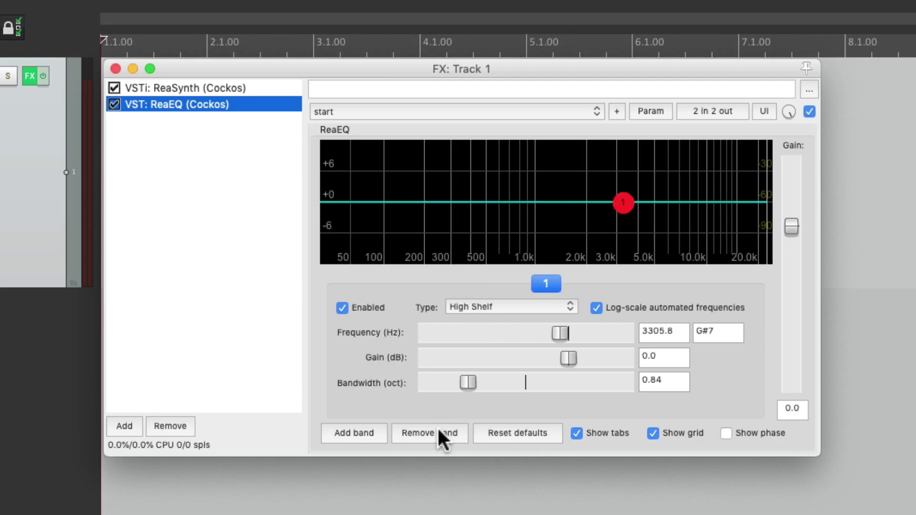
left_click(502, 315)
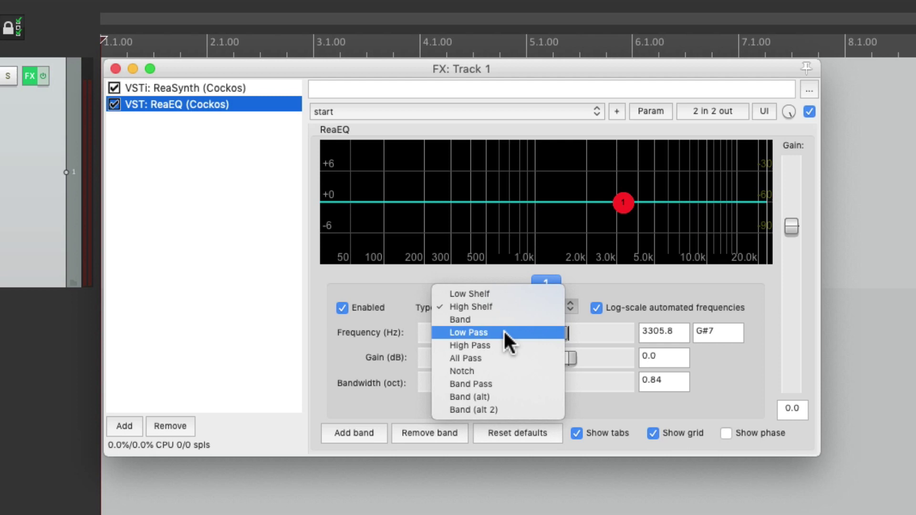
left_click(503, 330)
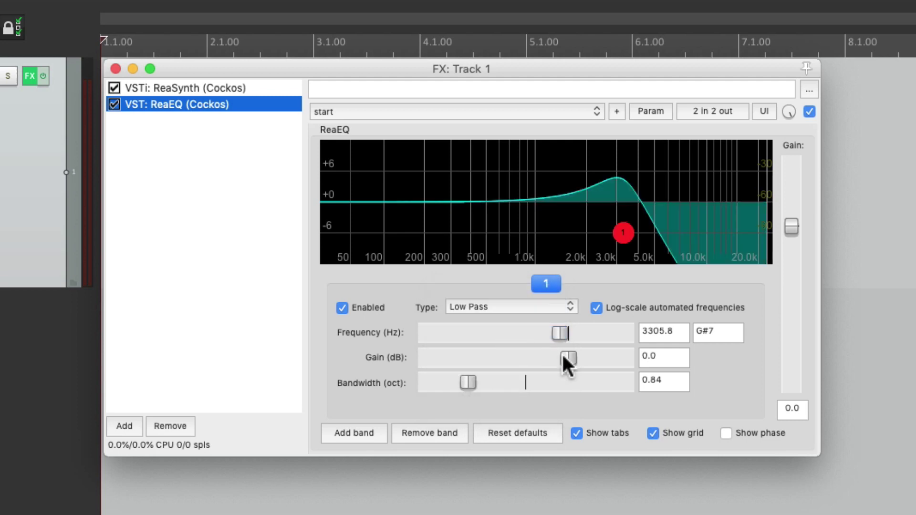
left_click_drag(560, 328, 520, 331)
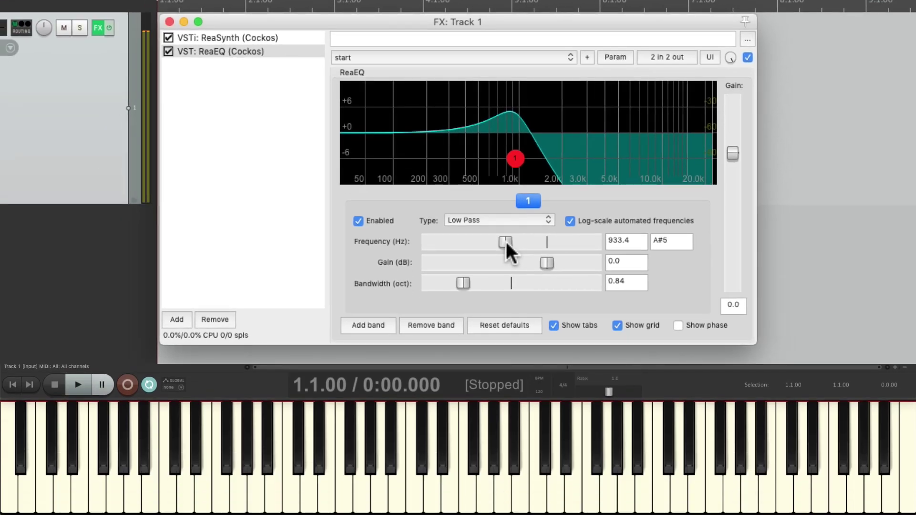
mouse_move(506, 239)
left_mouse_down()
mouse_move(483, 237)
mouse_move(539, 237)
mouse_move(483, 241)
mouse_move(566, 239)
mouse_move(519, 240)
left_mouse_up()
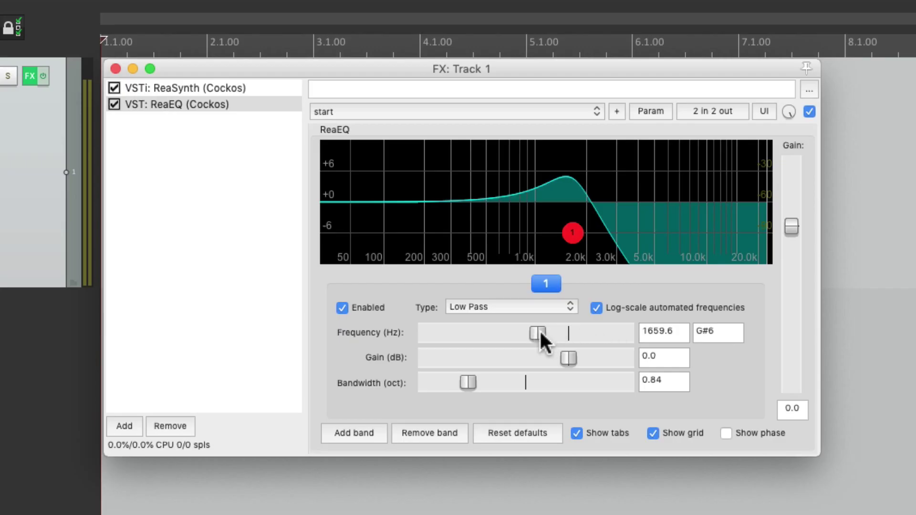
Try MIDI Learn on the ReaEQ frequency, cancel it, and reopen MIDI Devices preferences.
left_click(649, 113)
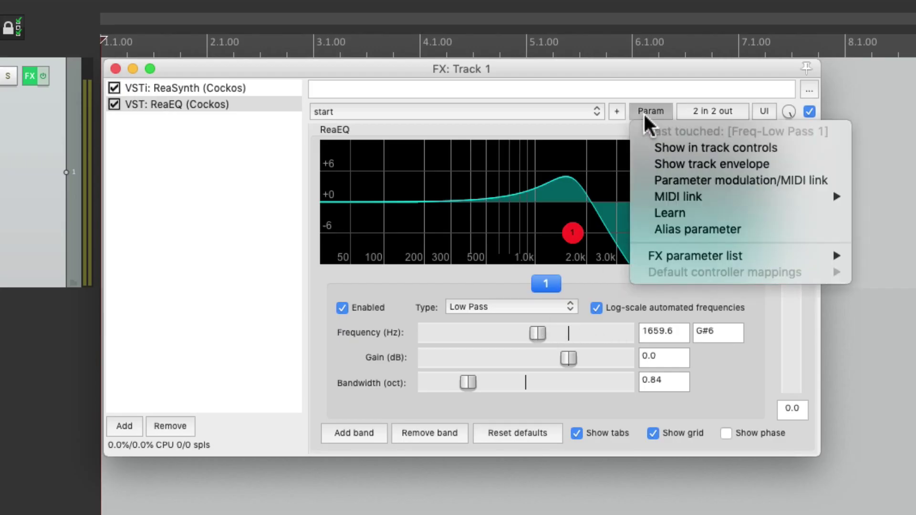
left_click(645, 217)
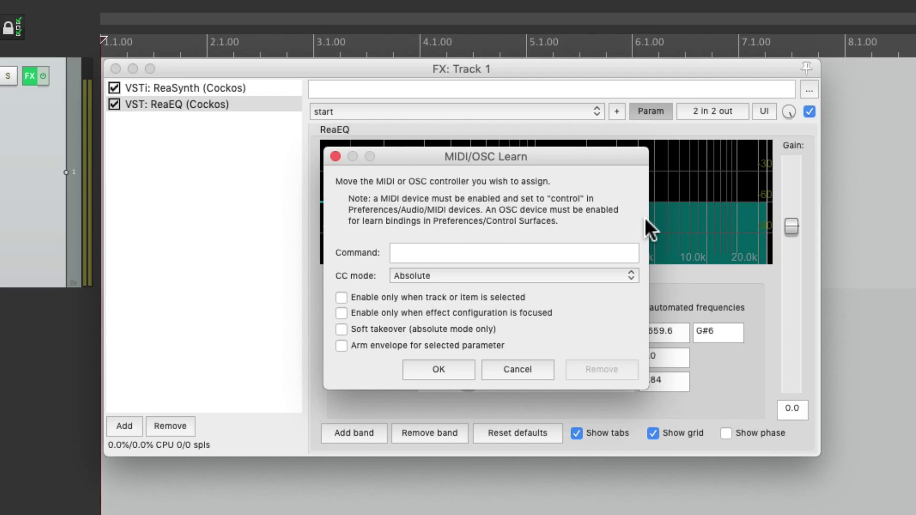
left_click(448, 368)
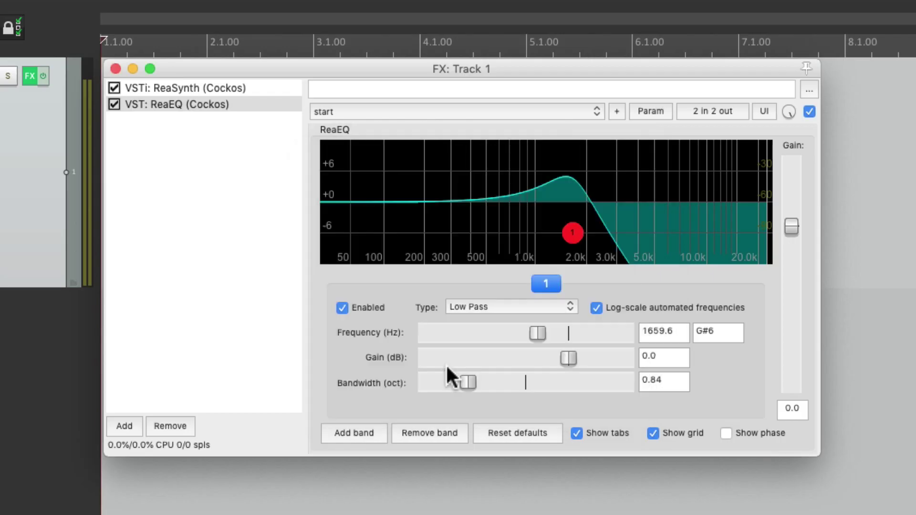
key("super+comma")
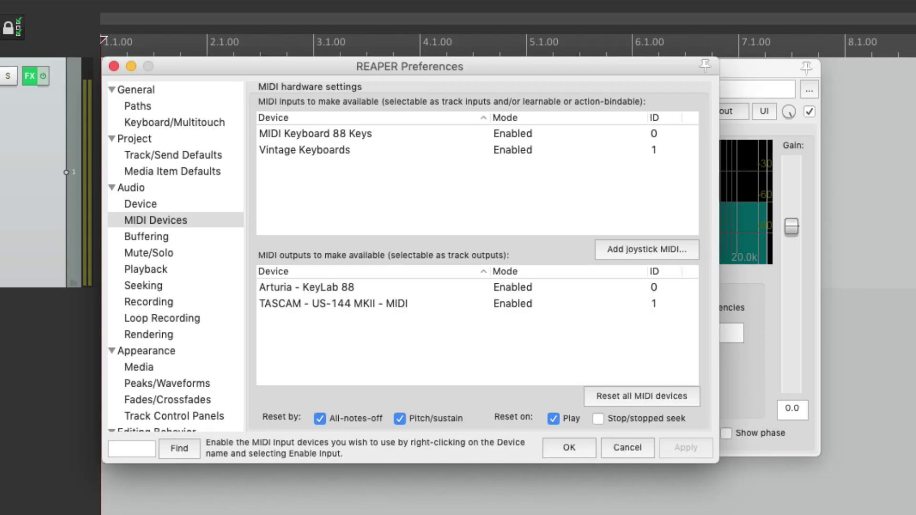
Enable control messages for the MIDI Keyboard 88 Keys input and close Preferences.
left_click(415, 135)
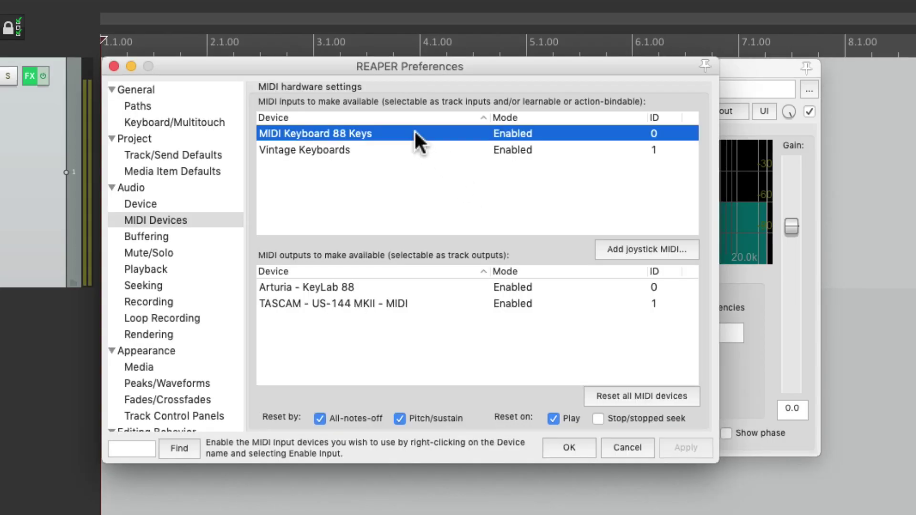
double_click(415, 131)
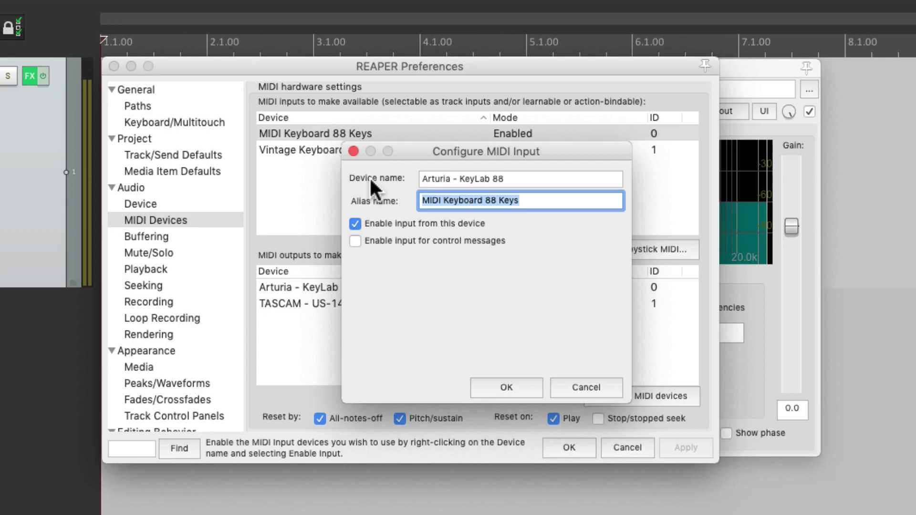
left_click(355, 241)
left_click(489, 387)
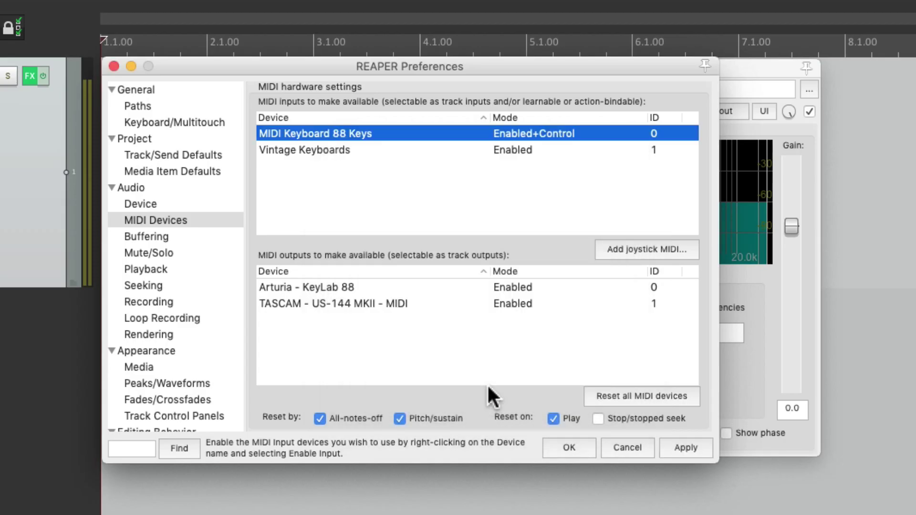
left_click(560, 447)
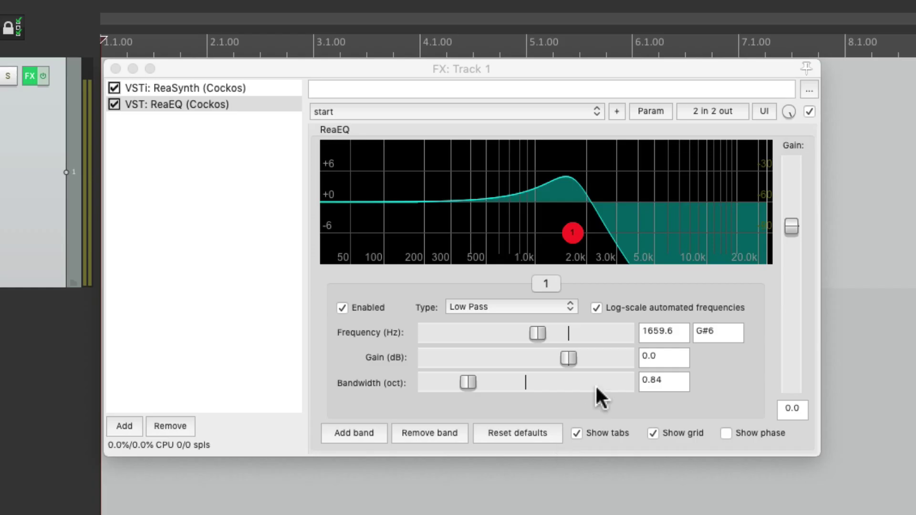
Learn the ReaEQ low-pass frequency to MIDI Chan 1 CC 73, bringing it to 1132.5 Hz.
left_click(536, 328)
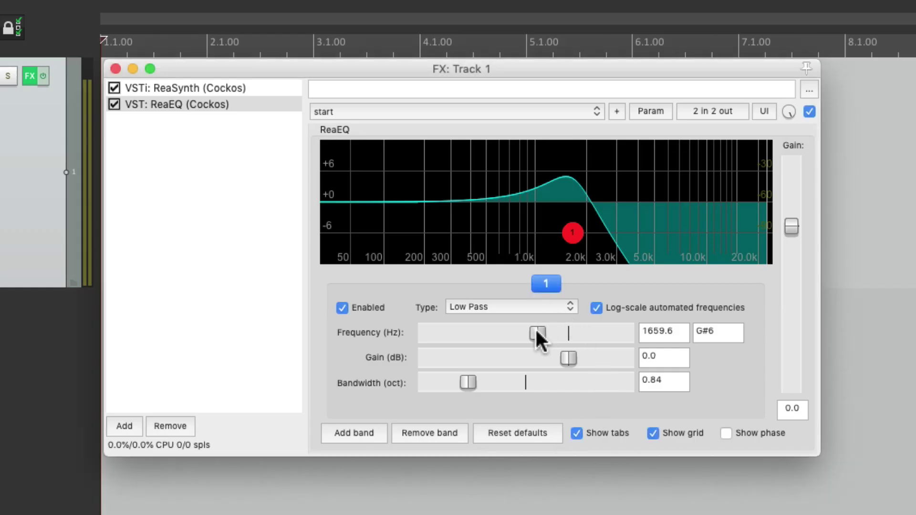
left_click(646, 110)
left_click(645, 215)
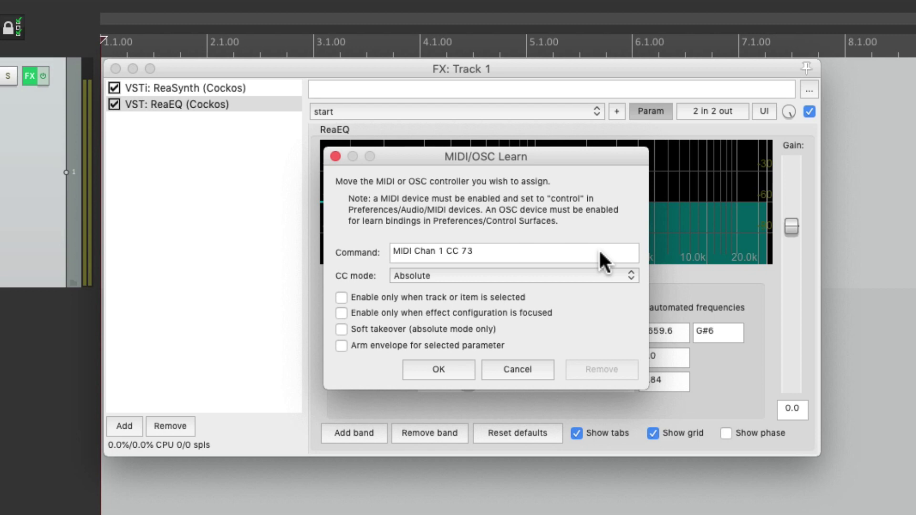
left_click(458, 377)
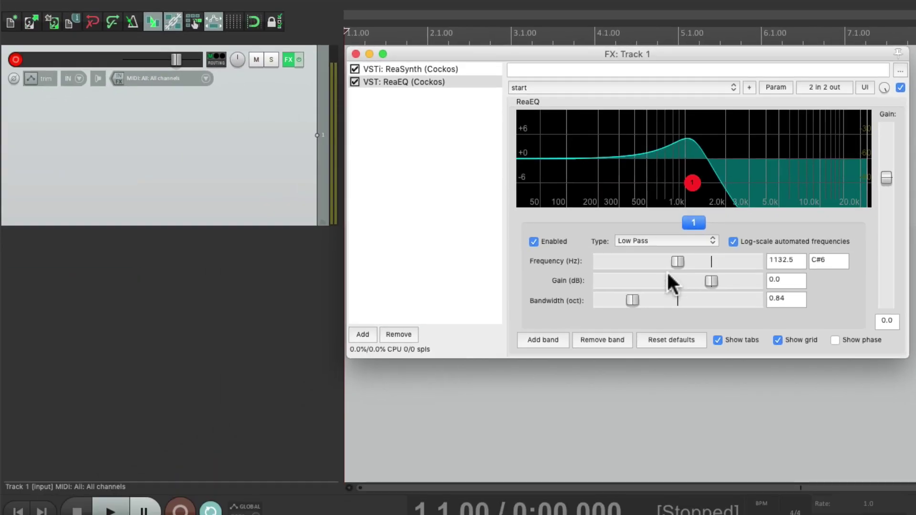
Close the FX window and route Track 1's MIDI hardware output to TASCAM - US-144 MKII - MIDI.
left_click(356, 53)
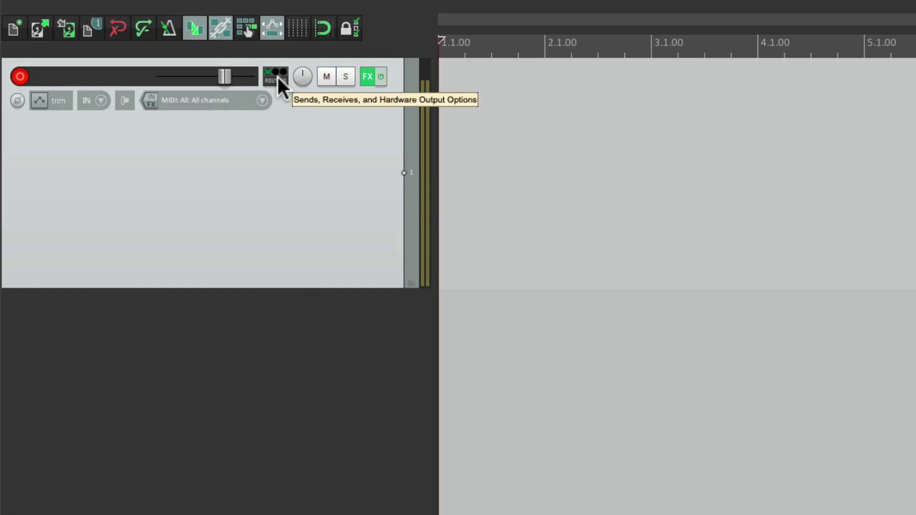
left_click(217, 59)
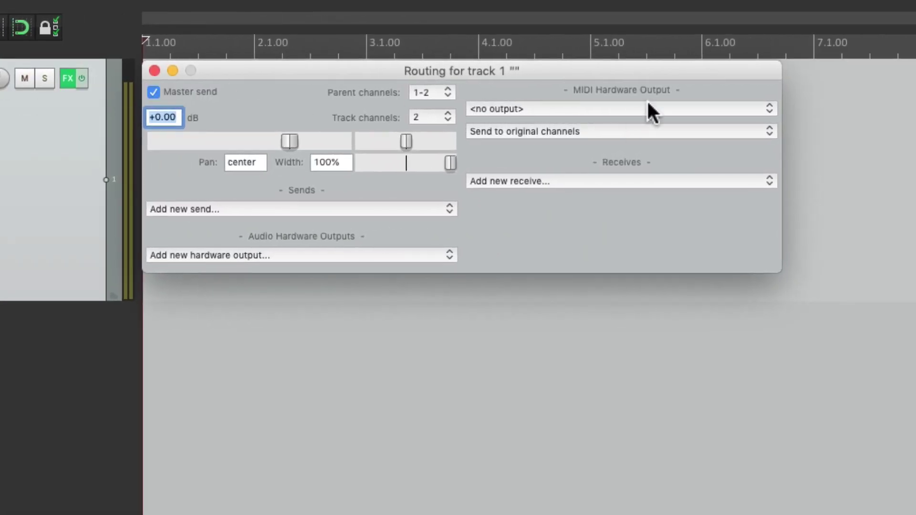
left_click(599, 109)
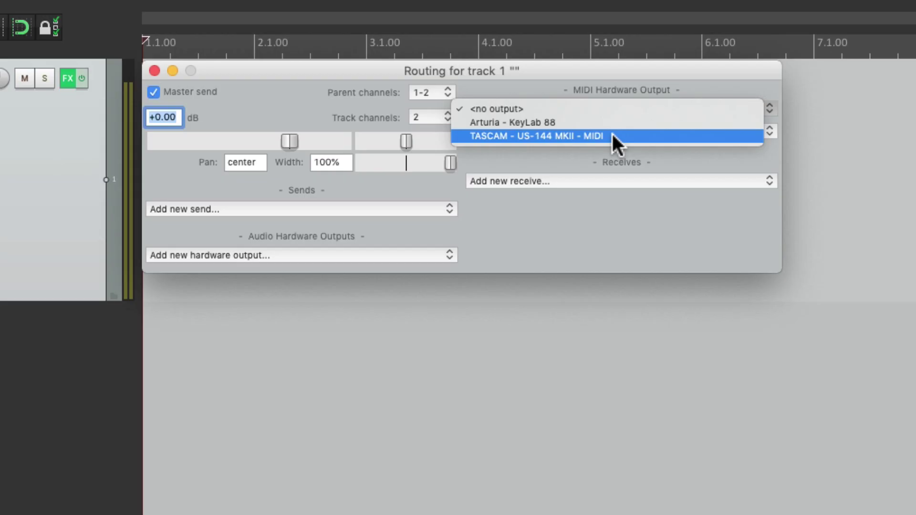
left_click(612, 135)
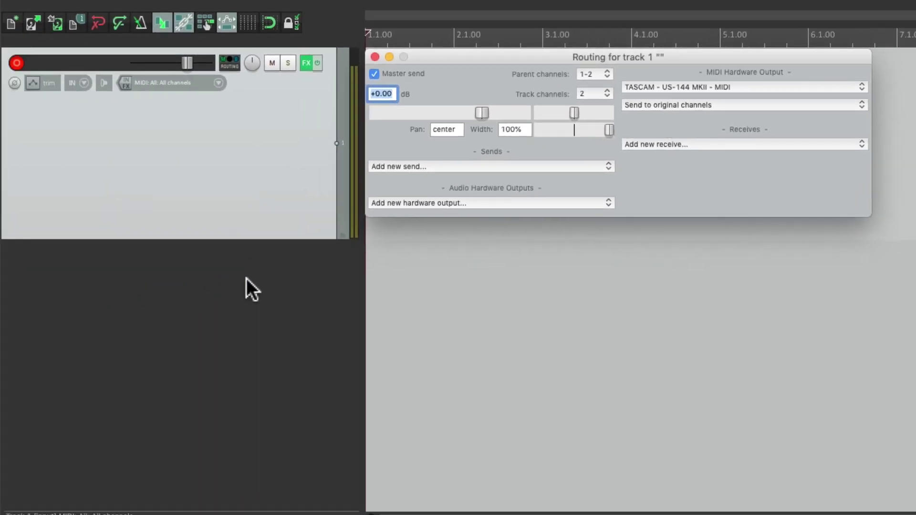
Insert a second track below Track 1 from the empty track panel area.
double_click(246, 279)
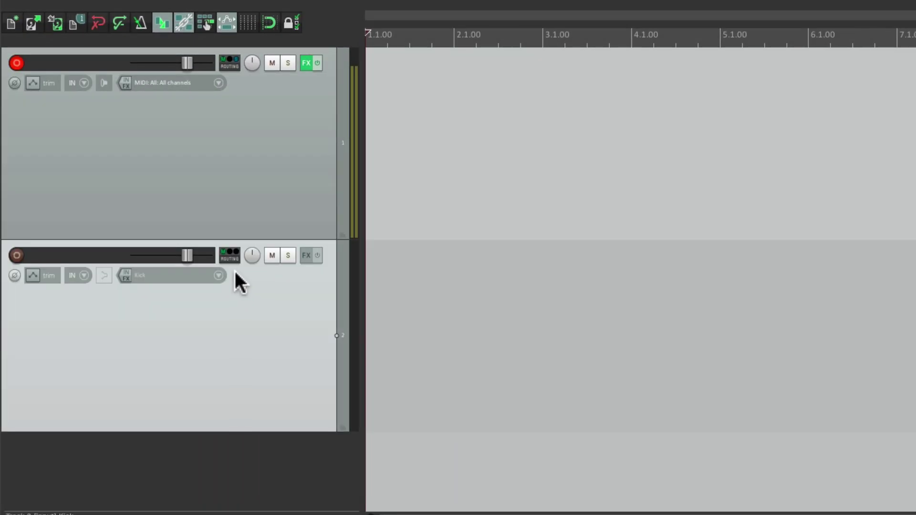